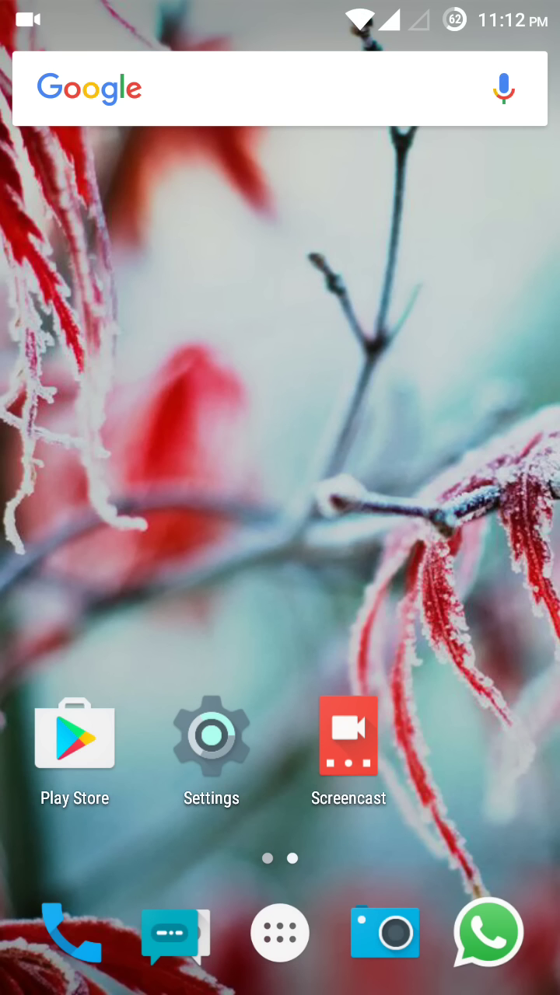
# - Bring up the recent-apps overview listing WhatsApp, Chrome, Gallery and Screencast
pyautogui.hotkey('alt', 'Tab')
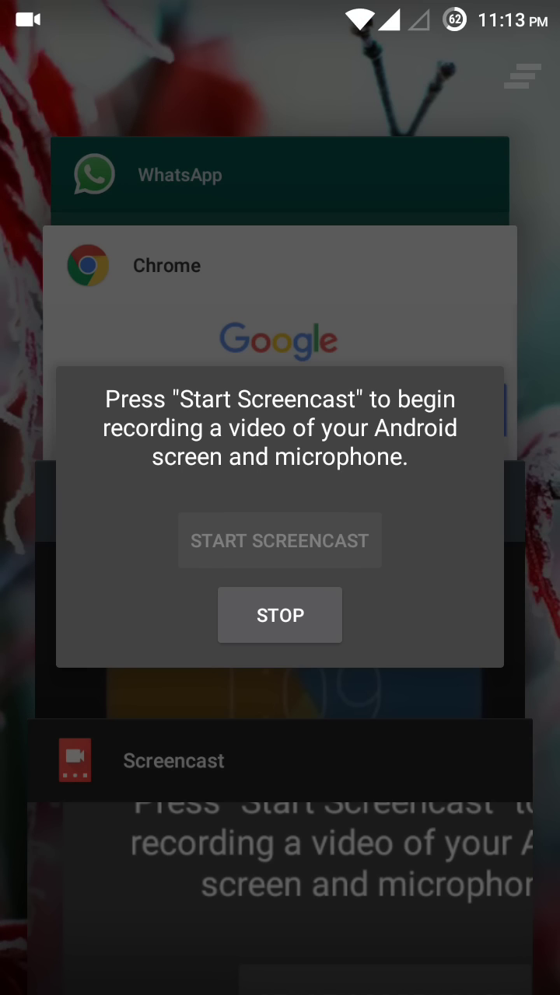
pyautogui.press('Escape')
pyautogui.press('Escape')
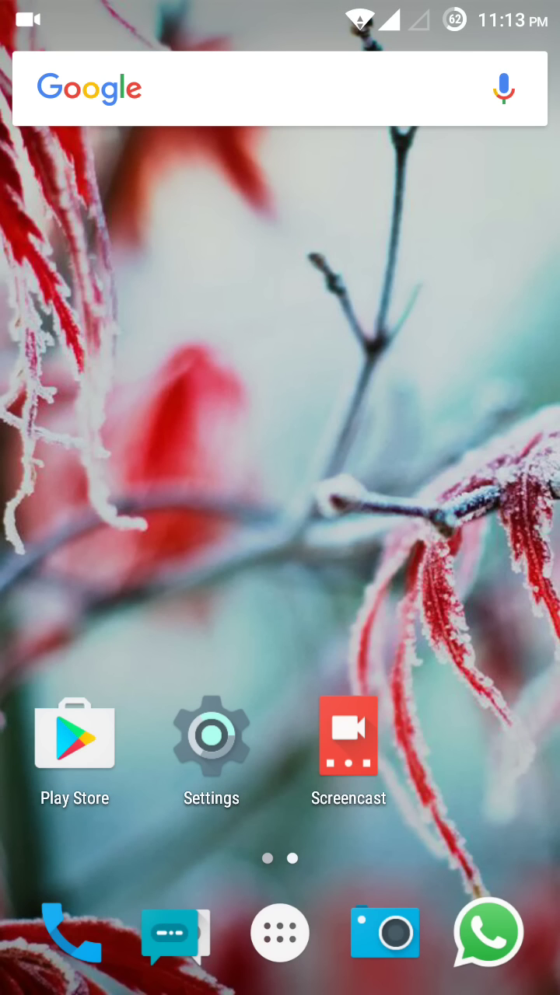
pyautogui.hotkey('alt', 'Tab')
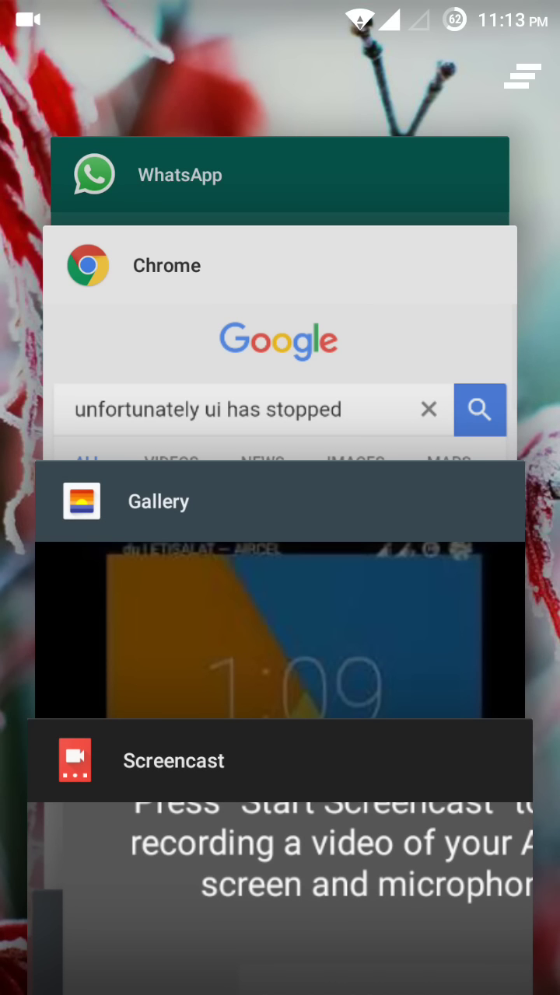
# - View the 'System UI has stopped' screenshot in Gallery, then go to the second home page
pyautogui.click(280, 591)
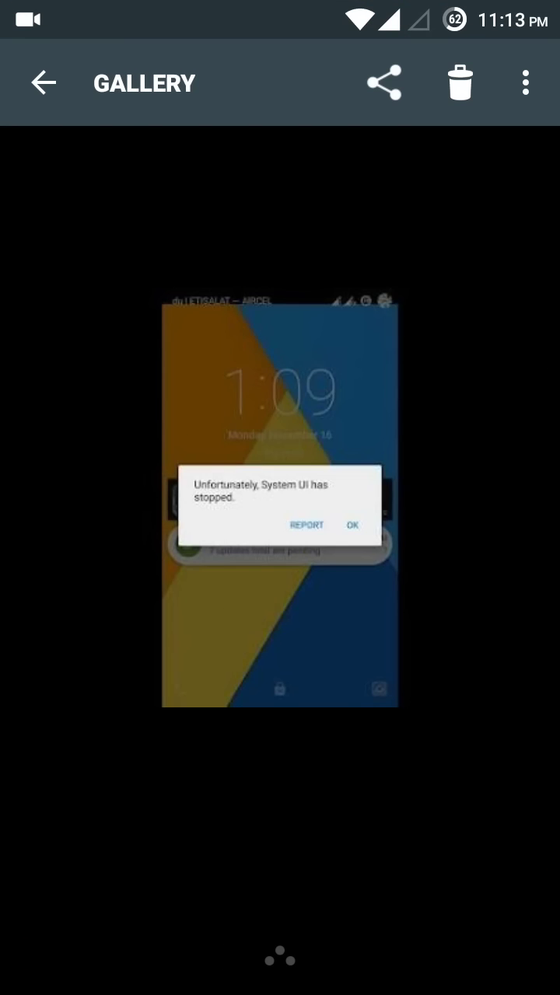
pyautogui.scroll(3, 199, 503)
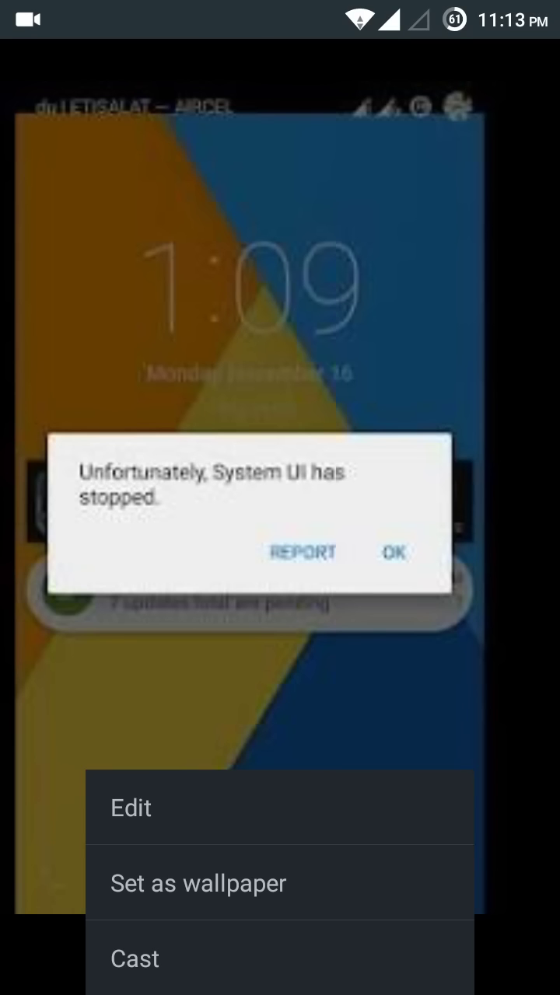
pyautogui.press('Home')
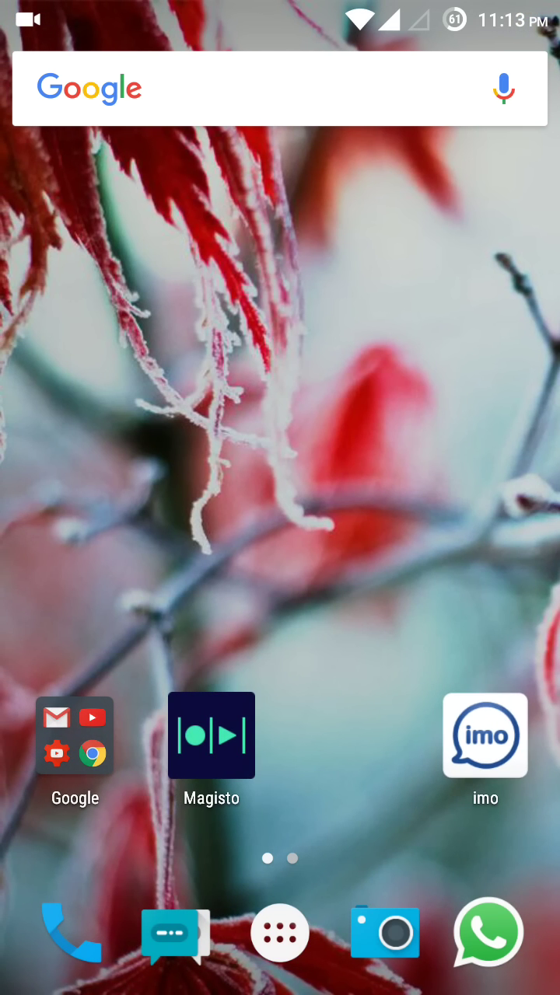
pyautogui.moveTo(350, 677); pyautogui.dragTo(27, 677)
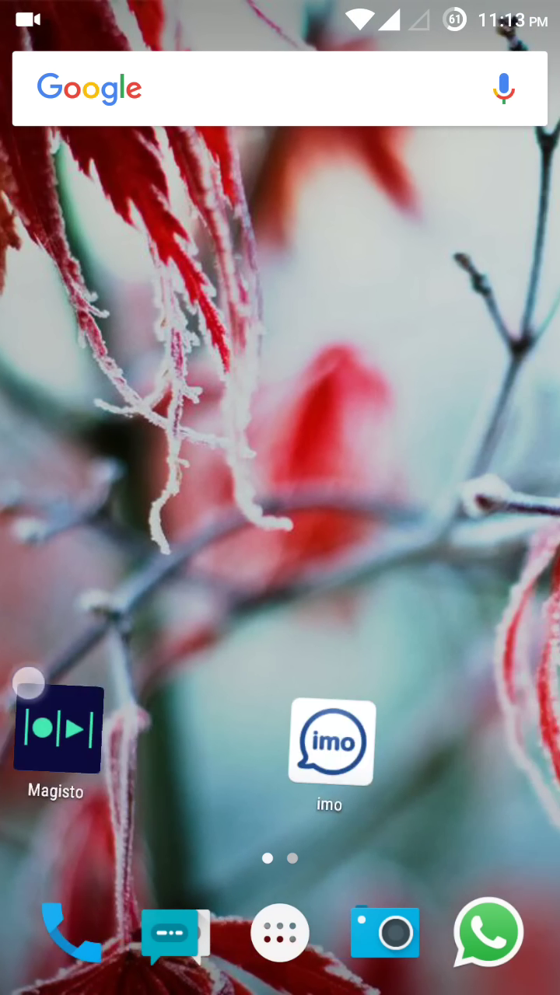
# - Open Settings and scroll down to the Privacy entry
pyautogui.click(210, 735)
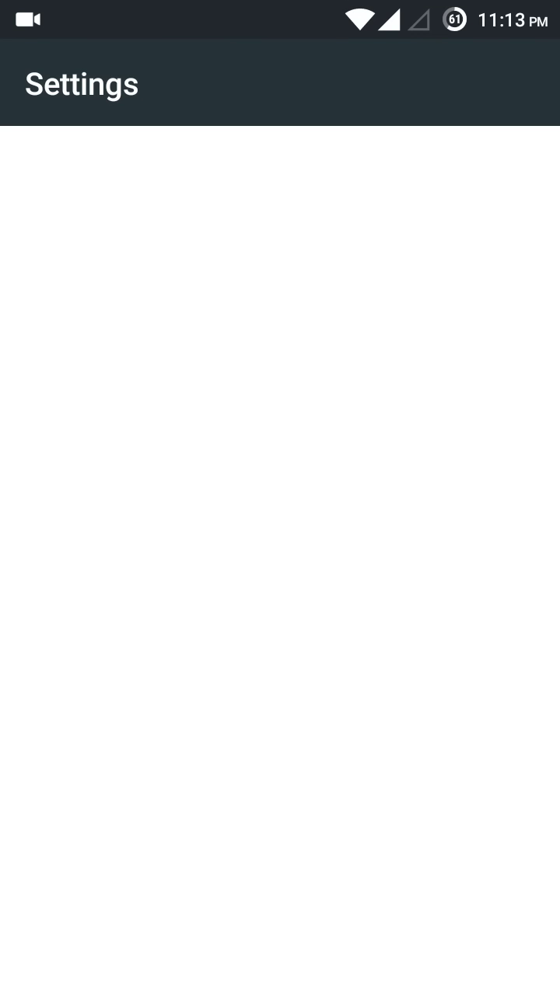
pyautogui.moveTo(81, 502); pyautogui.dragTo(80, 413)
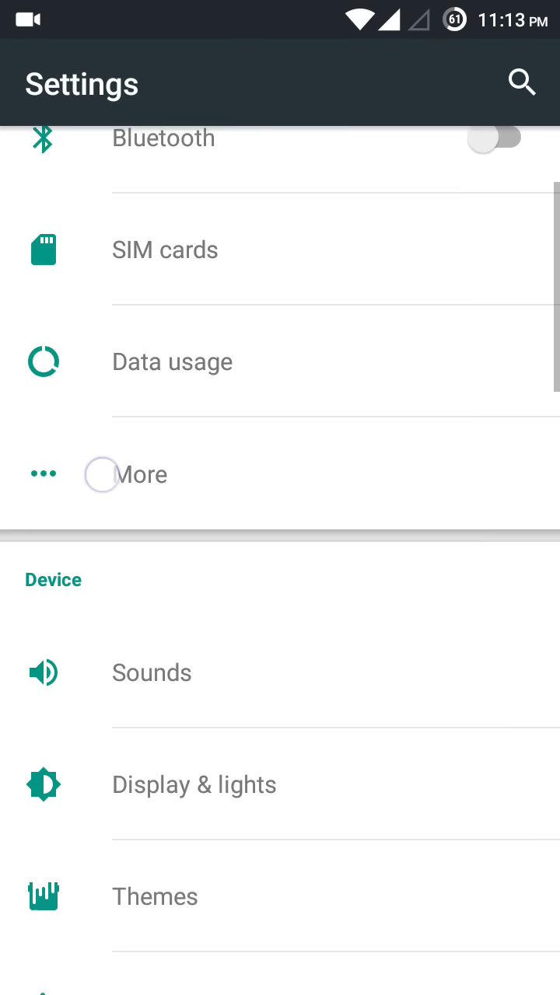
pyautogui.moveTo(101, 475); pyautogui.dragTo(101, 298)
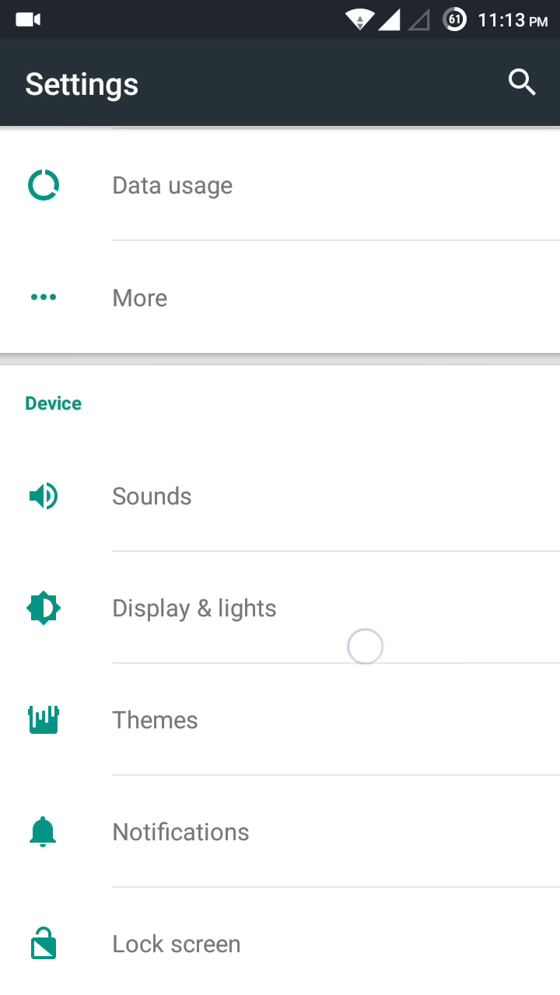
pyautogui.moveTo(364, 645); pyautogui.dragTo(365, 408)
pyautogui.moveTo(367, 687); pyautogui.dragTo(382, 510)
pyautogui.moveTo(345, 762); pyautogui.dragTo(384, 524)
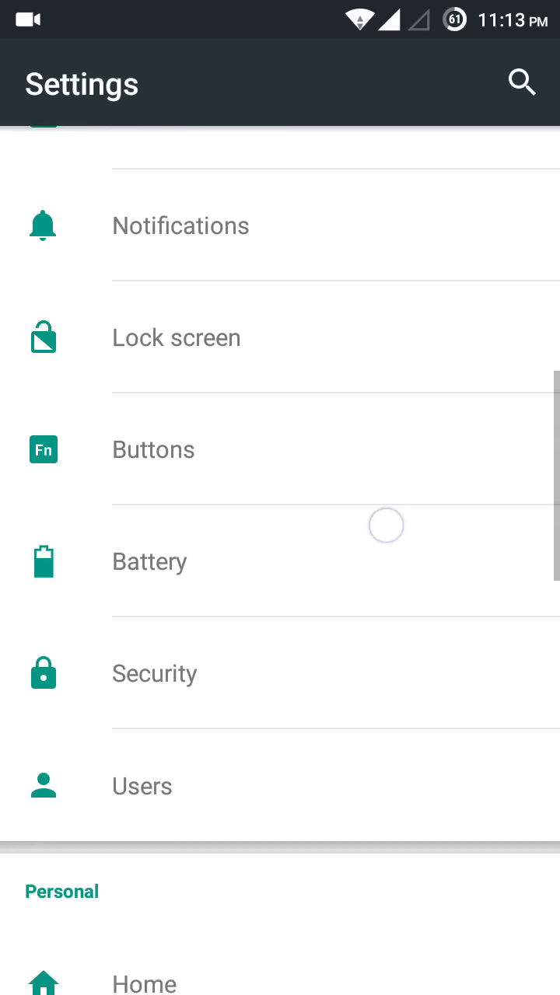
pyautogui.moveTo(389, 797); pyautogui.dragTo(380, 473)
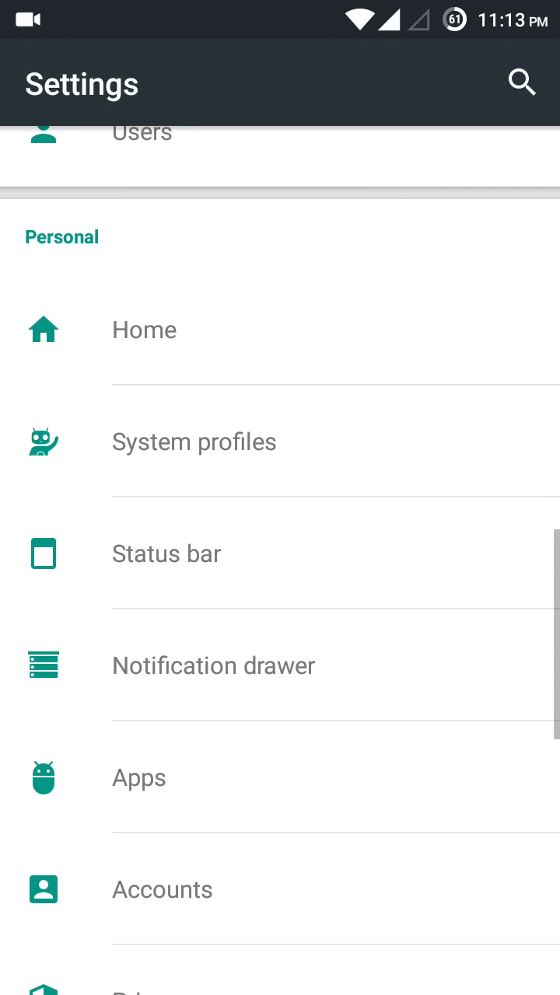
pyautogui.moveTo(359, 737); pyautogui.dragTo(360, 437)
# - Switch on Privacy Guard's Enabled by default, then return to the main Settings list
pyautogui.click(279, 716)
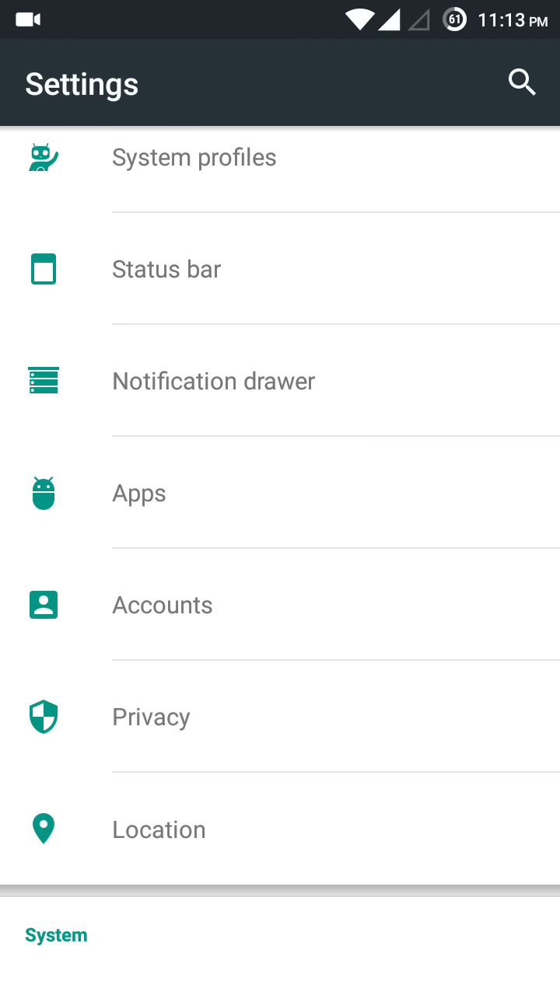
pyautogui.click(342, 174)
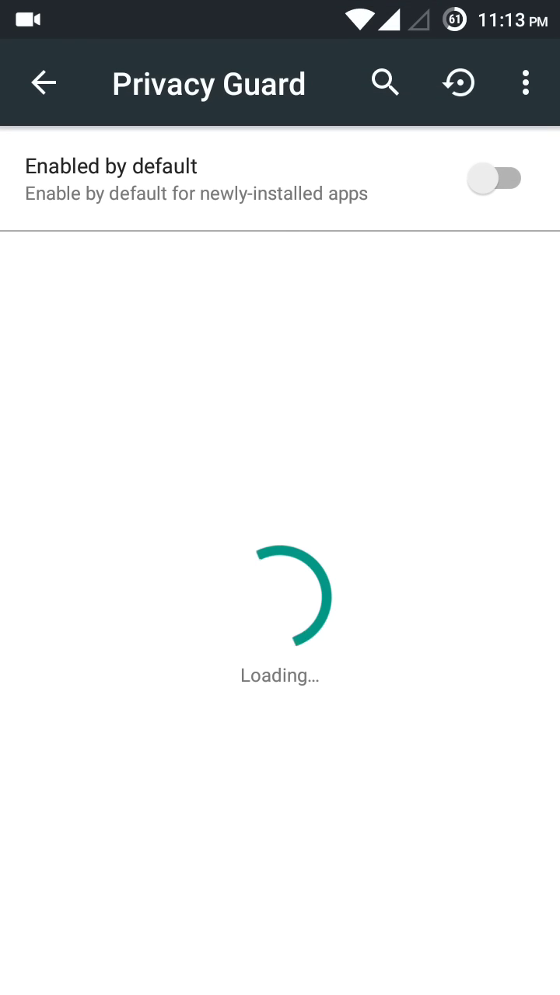
pyautogui.click(495, 179)
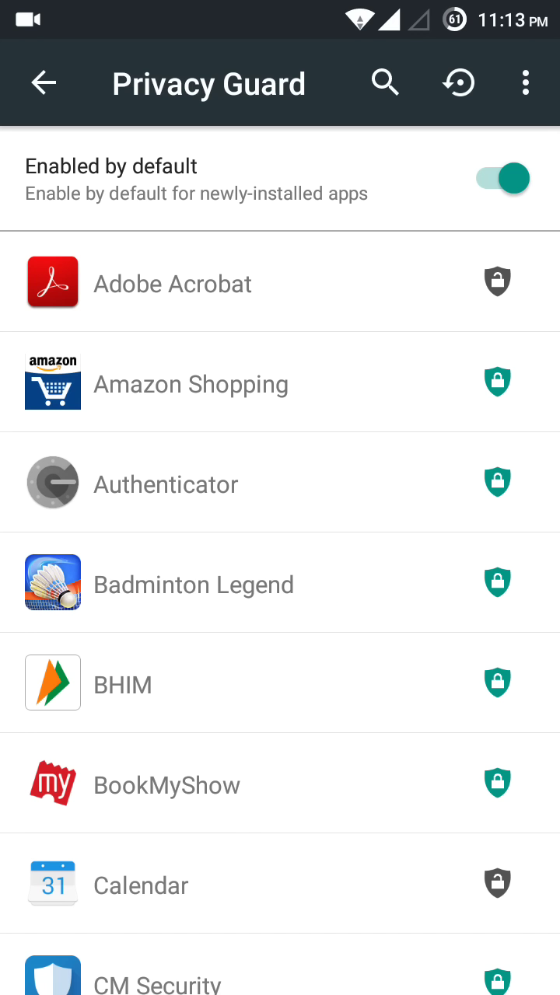
pyautogui.click(44, 83)
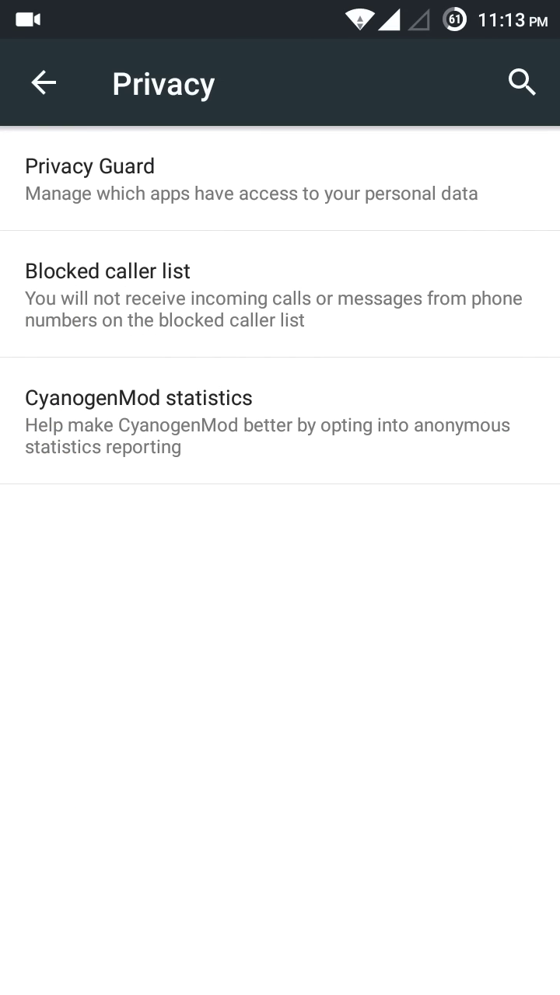
pyautogui.click(44, 83)
pyautogui.click(45, 83)
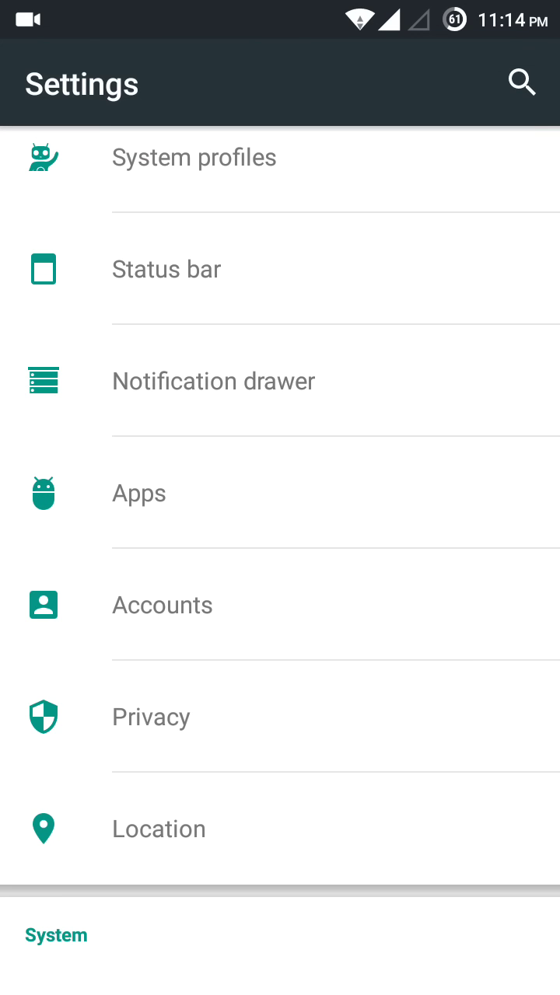
# - Open the Downloaded apps list and scroll to Chrome
pyautogui.click(139, 493)
pyautogui.moveTo(374, 655); pyautogui.dragTo(397, 386)
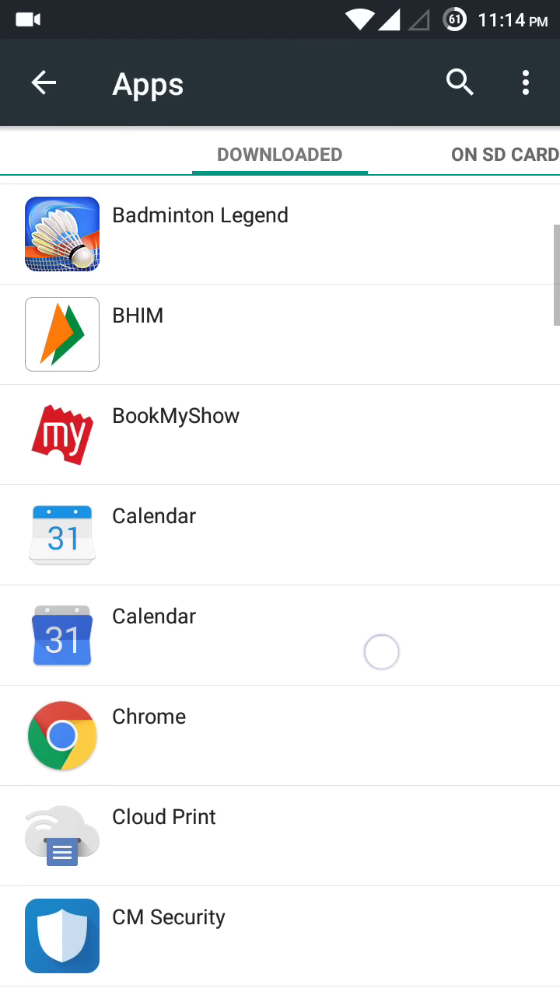
pyautogui.moveTo(381, 652); pyautogui.dragTo(393, 388)
pyautogui.moveTo(397, 458); pyautogui.dragTo(386, 510)
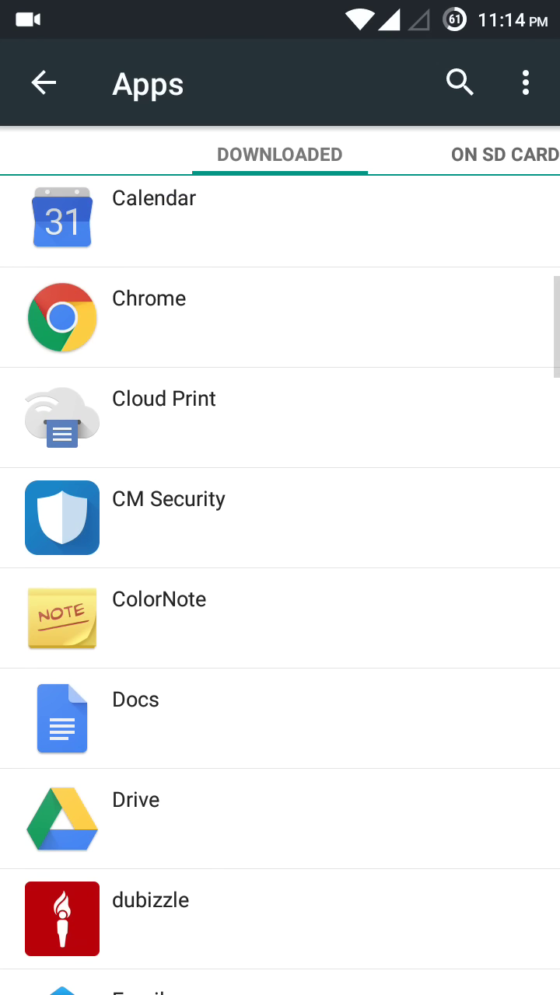
# - Check Chrome's app info, cancel its uninstall-updates prompt, and scroll down to Google App
pyautogui.click(321, 319)
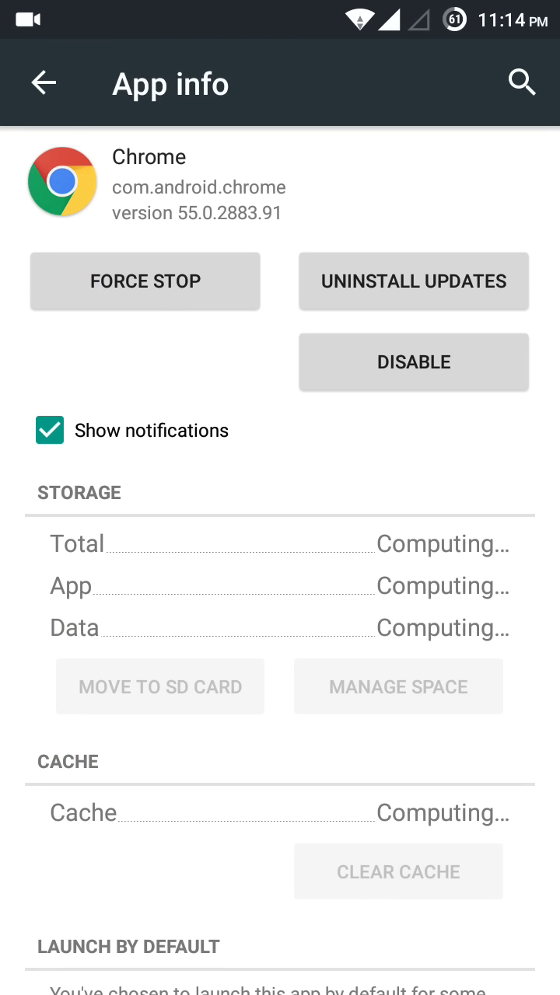
pyautogui.click(416, 303)
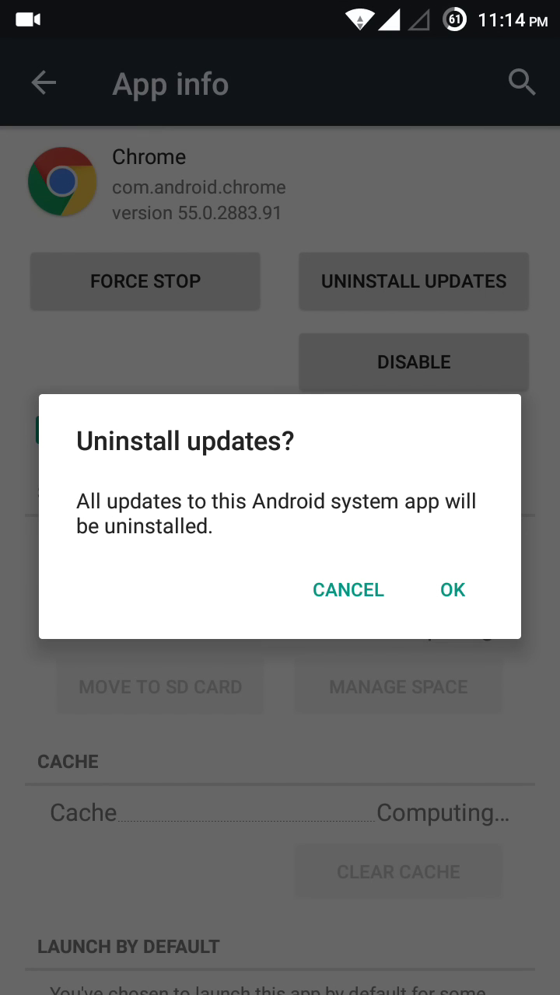
pyautogui.click(348, 589)
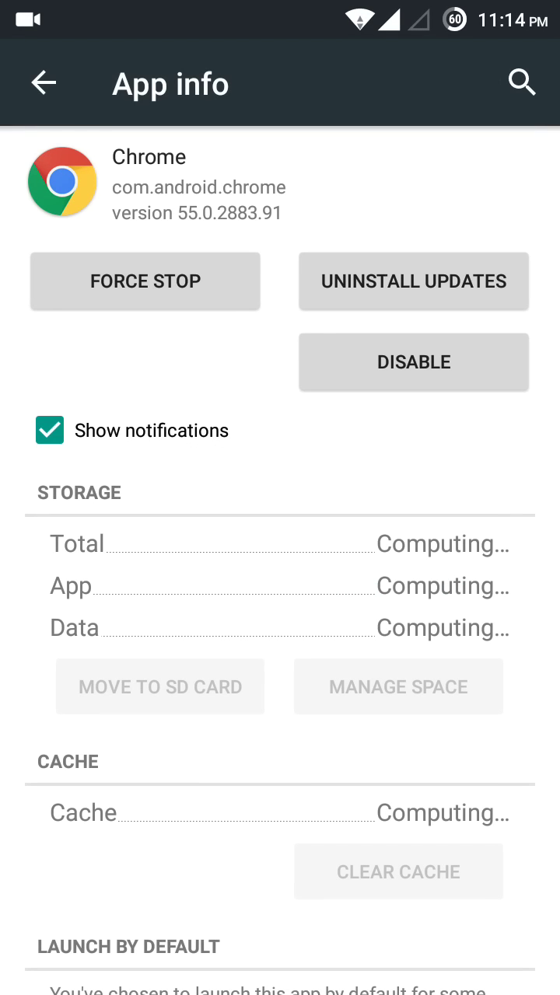
pyautogui.click(42, 84)
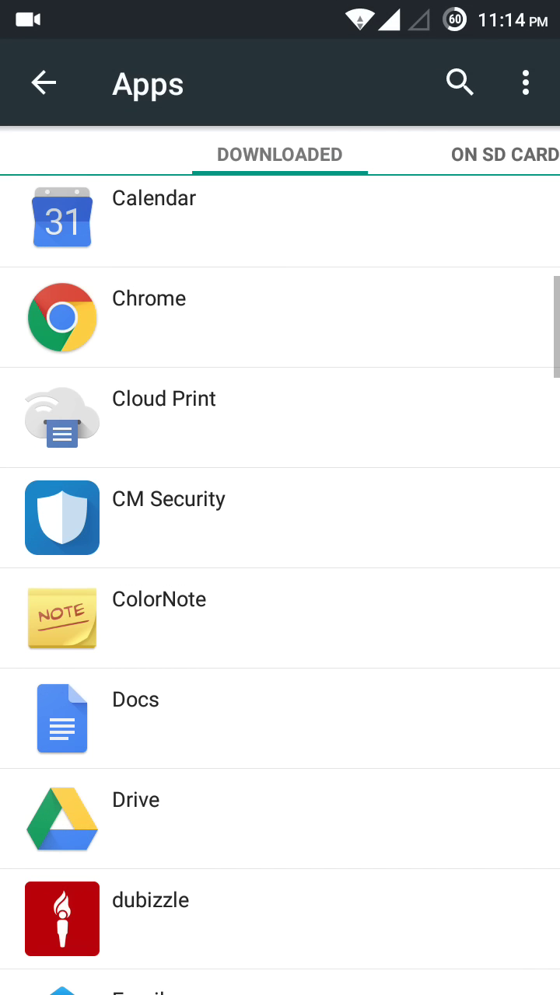
pyautogui.moveTo(334, 606); pyautogui.dragTo(338, 256)
pyautogui.moveTo(351, 655); pyautogui.dragTo(380, 401)
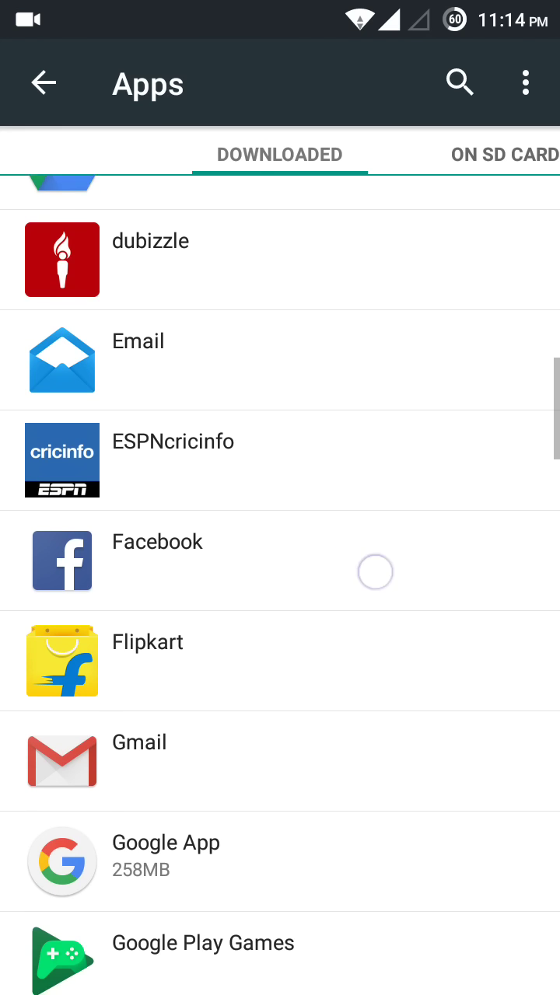
# - Uninstall Google App's updates, confirming both the uninstall and factory-version replacement prompts
pyautogui.moveTo(375, 573); pyautogui.dragTo(386, 422)
pyautogui.click(290, 622)
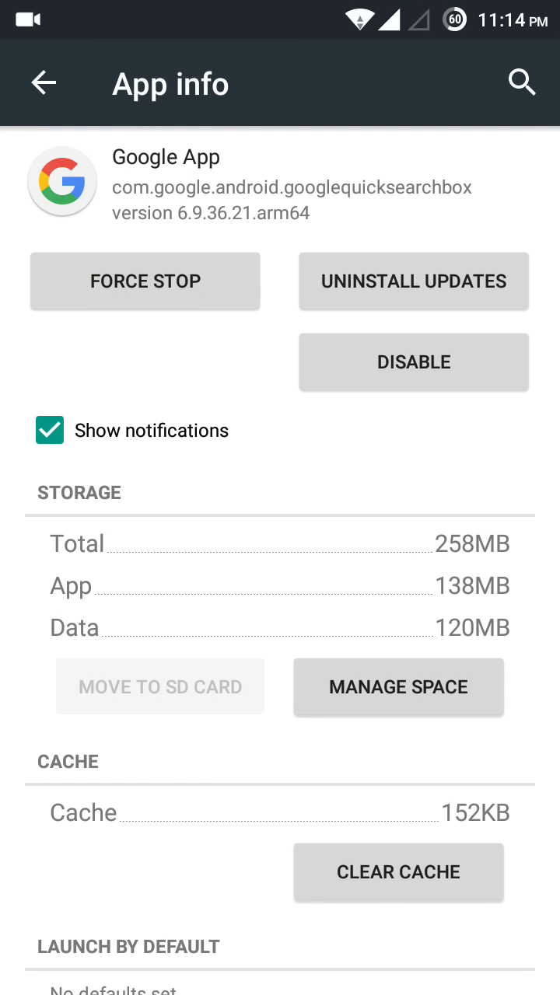
pyautogui.click(416, 284)
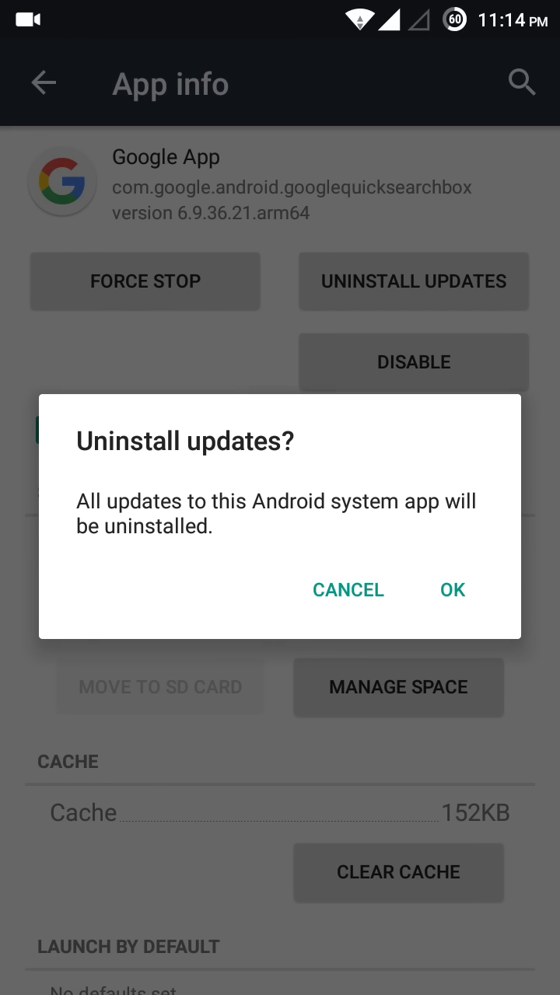
pyautogui.click(452, 589)
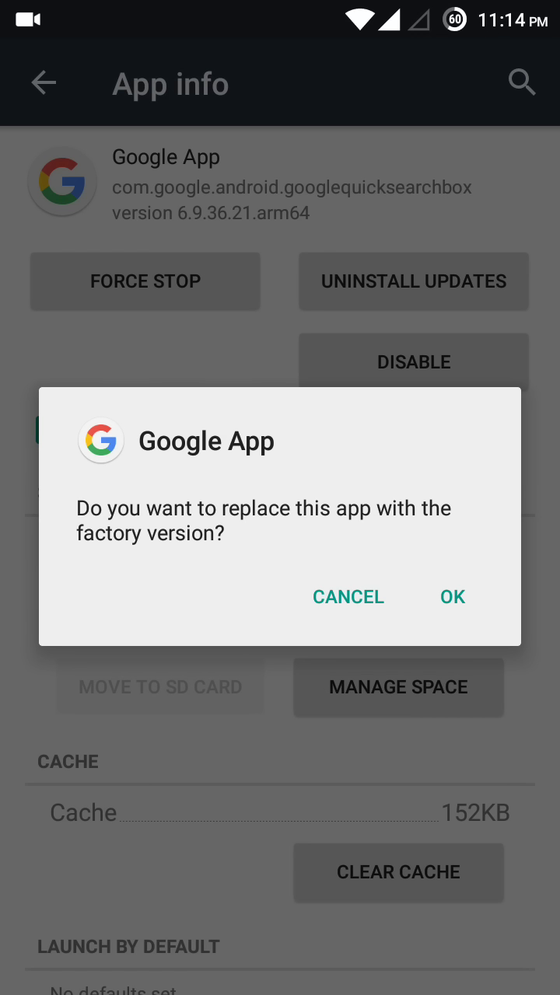
pyautogui.click(348, 597)
pyautogui.click(406, 282)
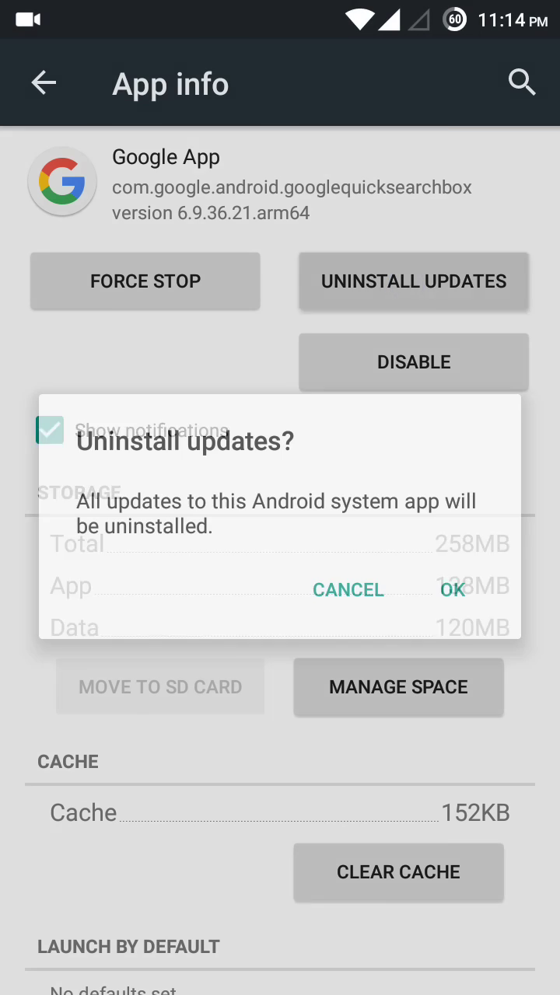
pyautogui.click(450, 589)
pyautogui.click(452, 597)
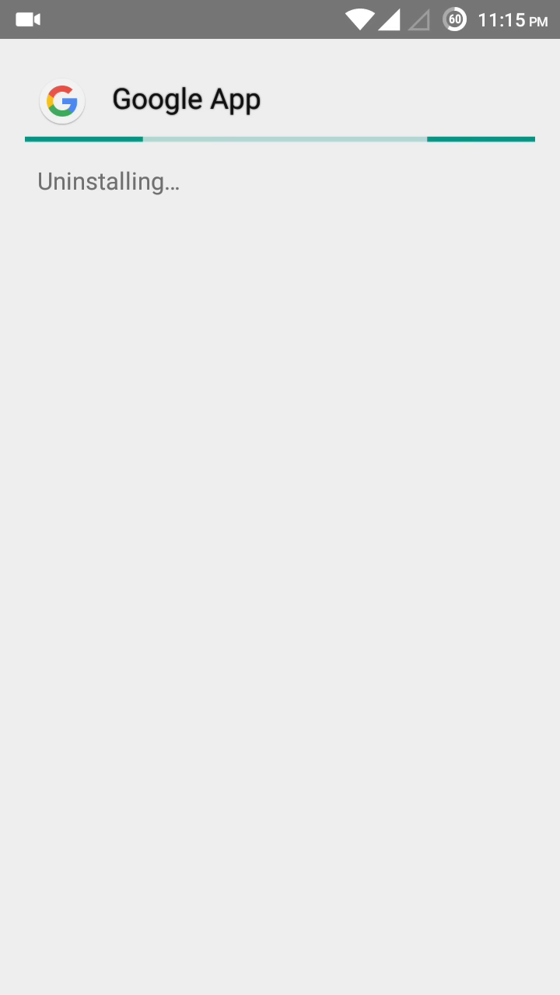
# - Wait for the uninstall to finish, leaving Google App at version 5.4.28.19
pyautogui.click(129, 485)
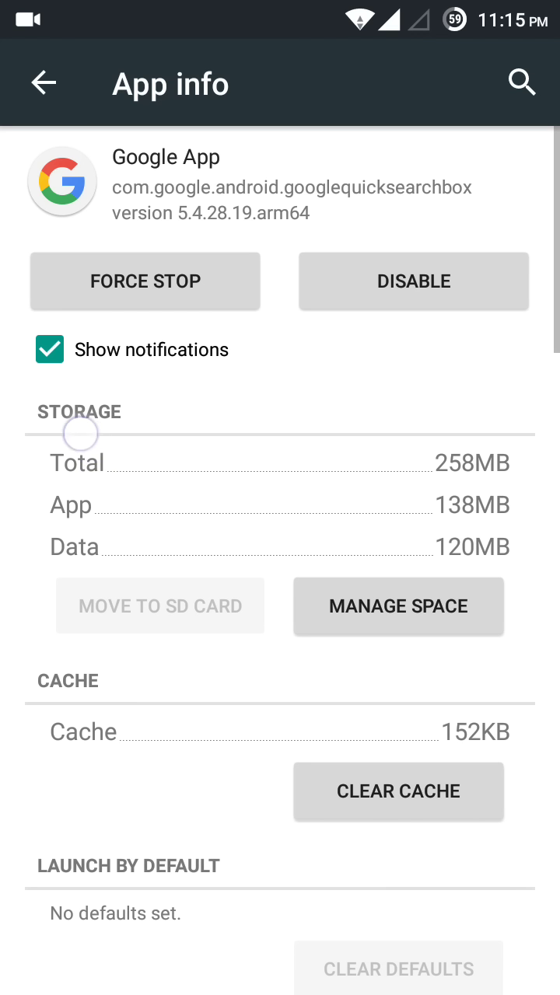
pyautogui.moveTo(79, 433); pyautogui.dragTo(73, 514)
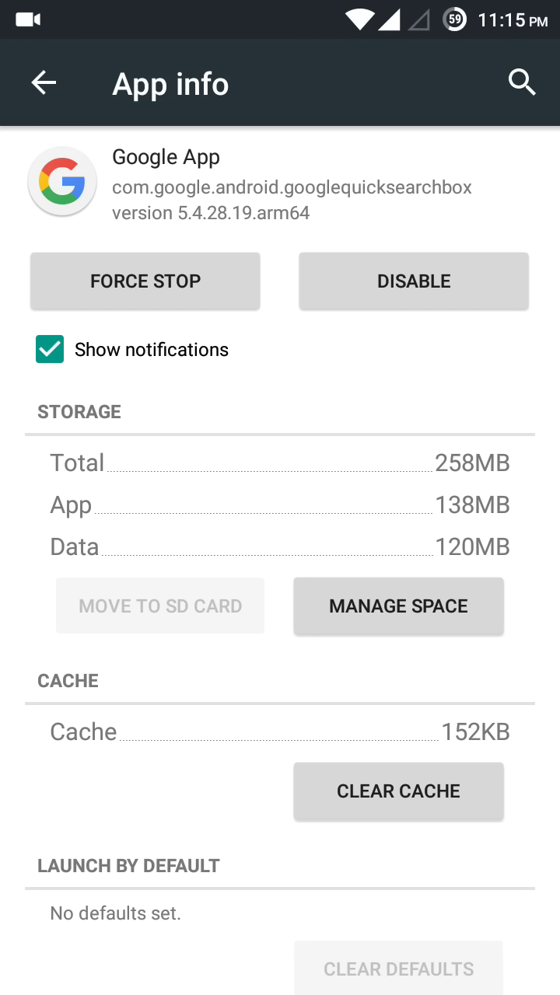
# - Return to the apps list, glance at Chrome's app info, then exit Settings to the home screen
pyautogui.press('Escape')
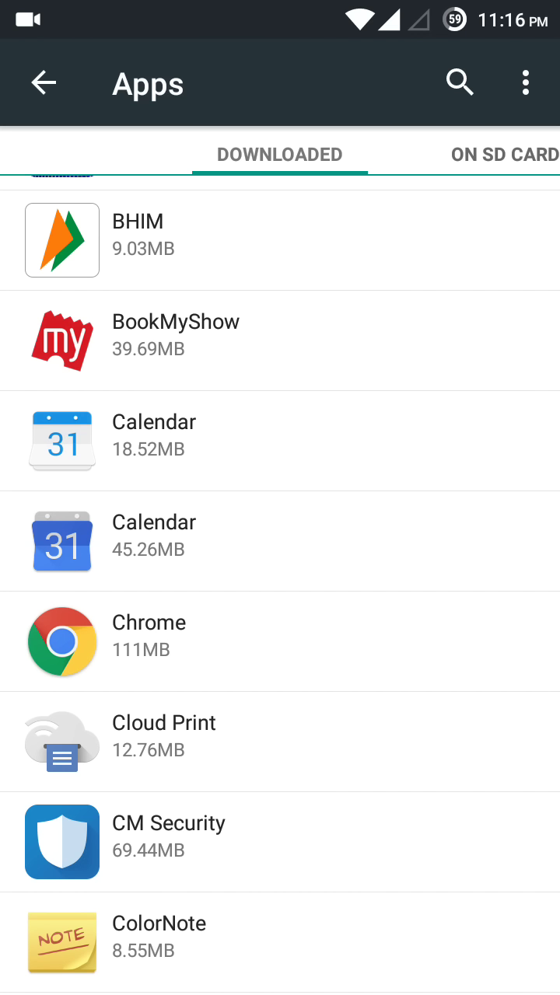
pyautogui.click(310, 641)
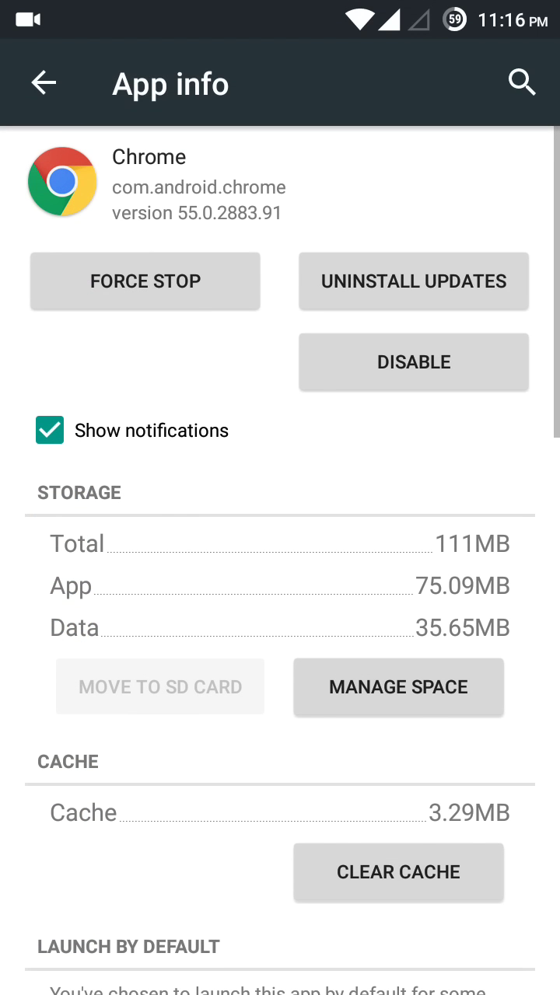
pyautogui.click(43, 82)
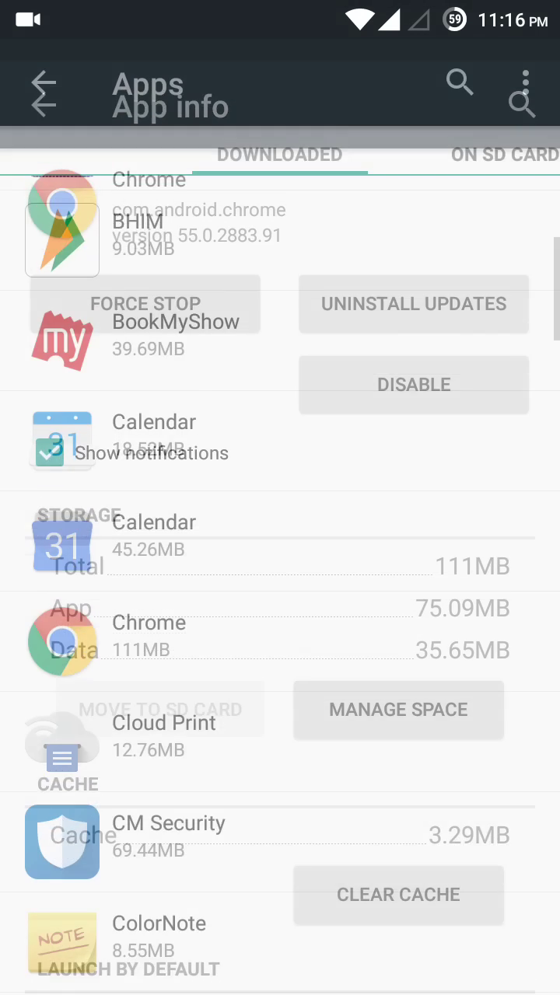
pyautogui.scroll(-5, 279, 544)
pyautogui.scroll(-5, 280, 544)
pyautogui.scroll(-5, 280, 545)
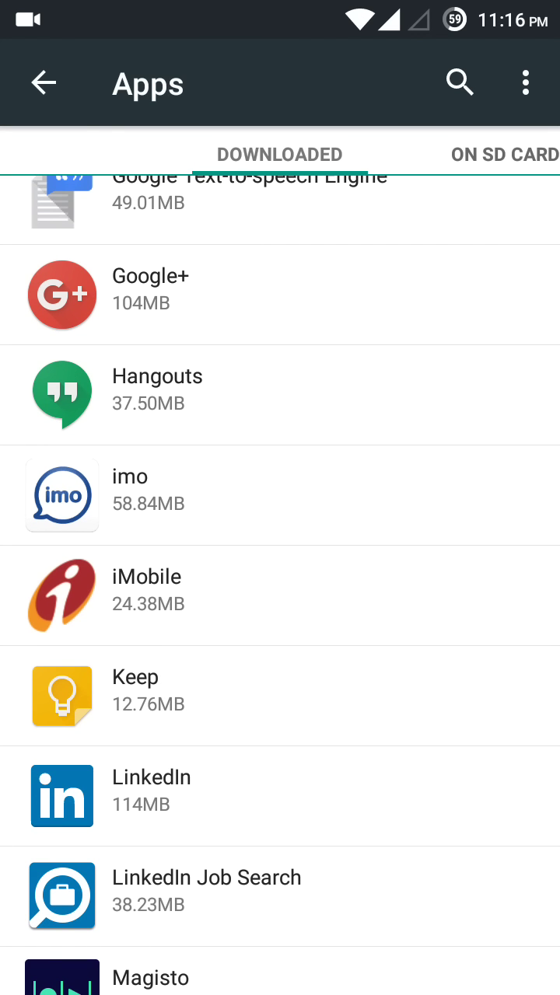
pyautogui.press('Home')
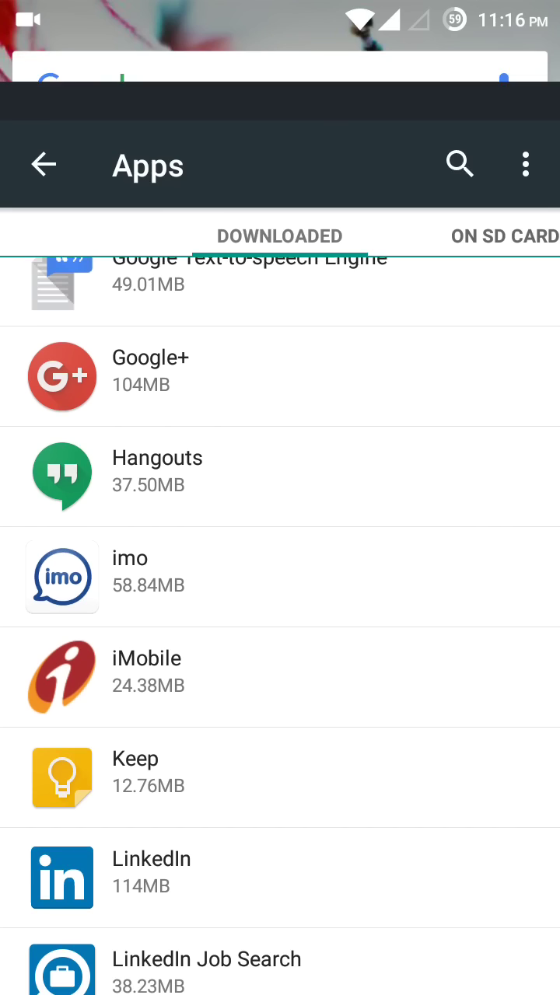
pyautogui.click(75, 735)
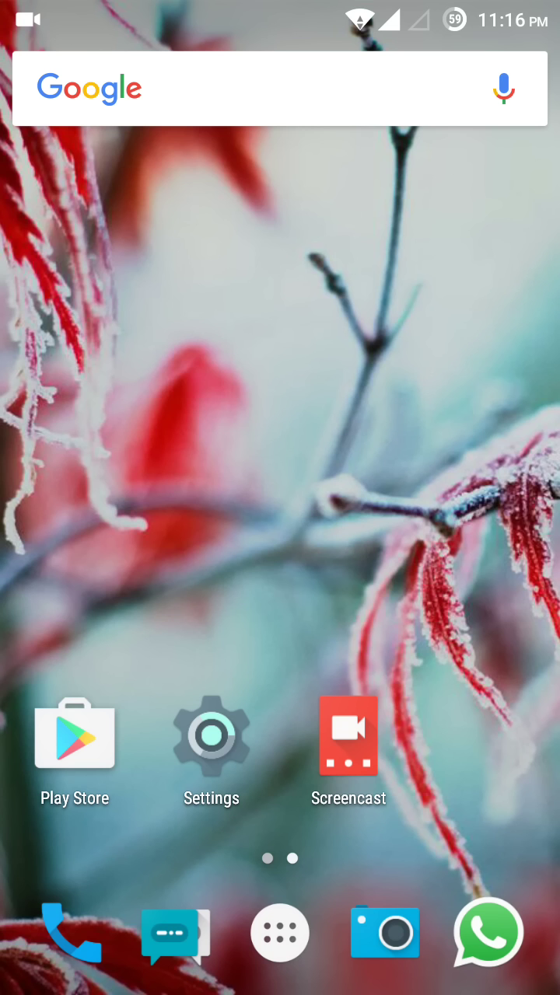
# - Launch the Play Store and browse My apps & games
pyautogui.click(75, 735)
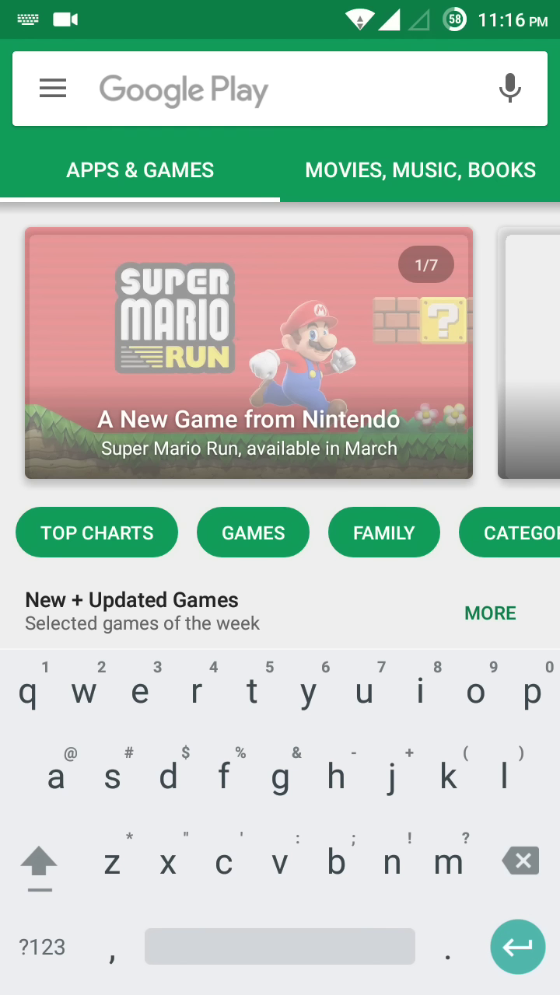
pyautogui.click(53, 88)
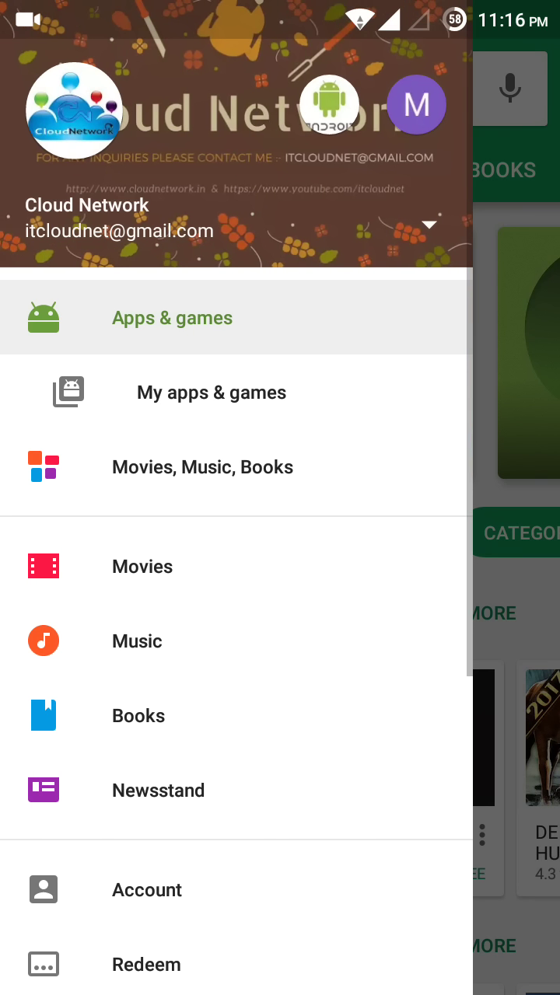
pyautogui.click(211, 393)
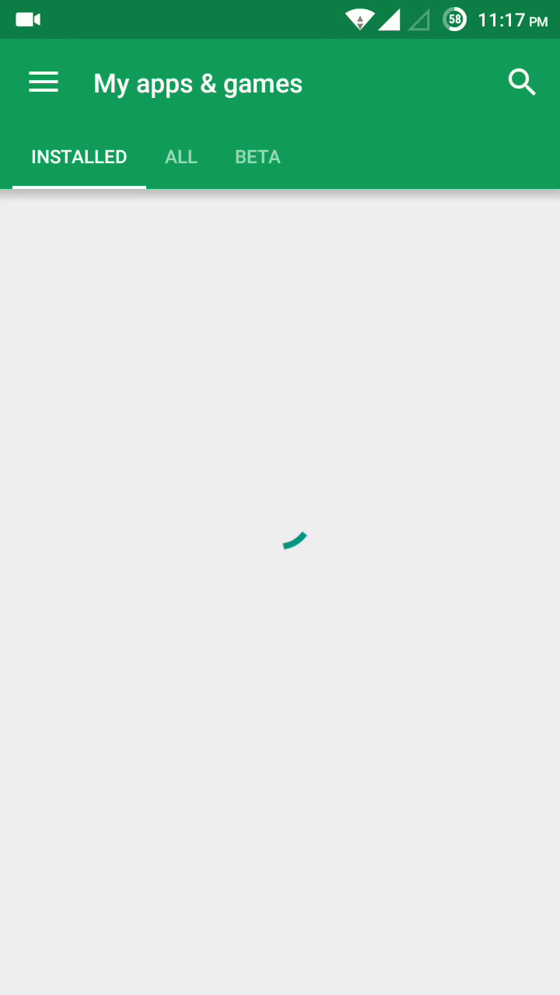
pyautogui.click(116, 599)
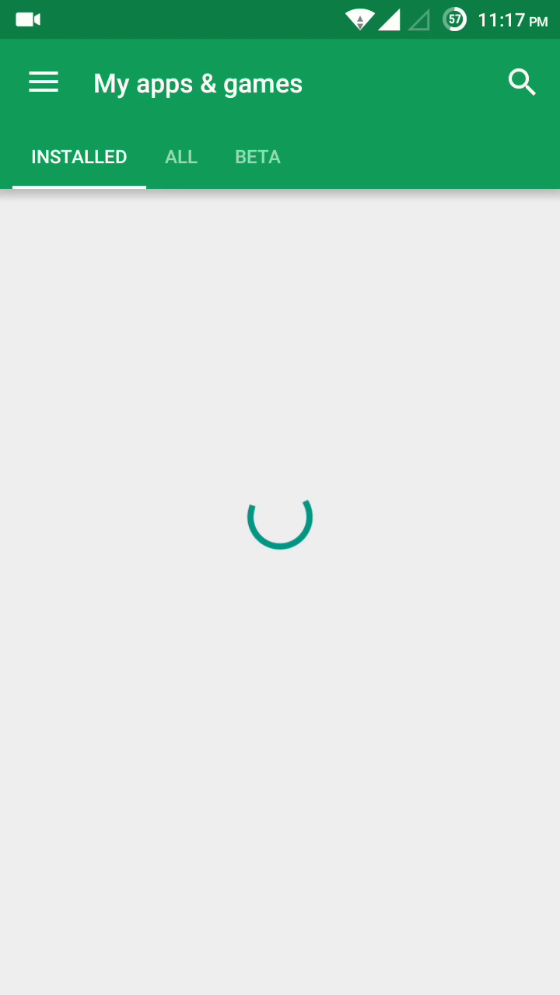
pyautogui.click(115, 542)
# - Return to the Play Store's Apps & games home page through the menu
pyautogui.click(43, 83)
pyautogui.click(74, 238)
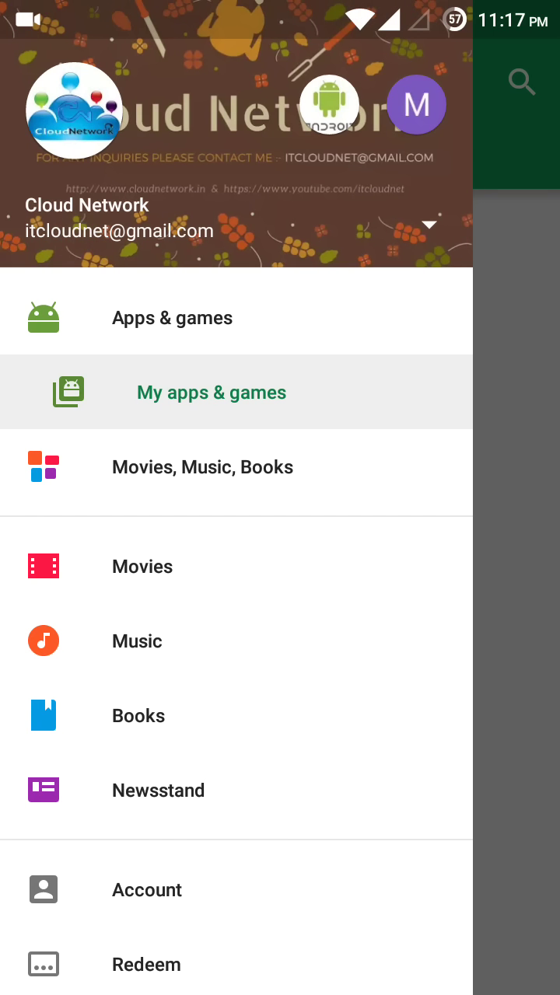
pyautogui.click(83, 244)
pyautogui.click(125, 327)
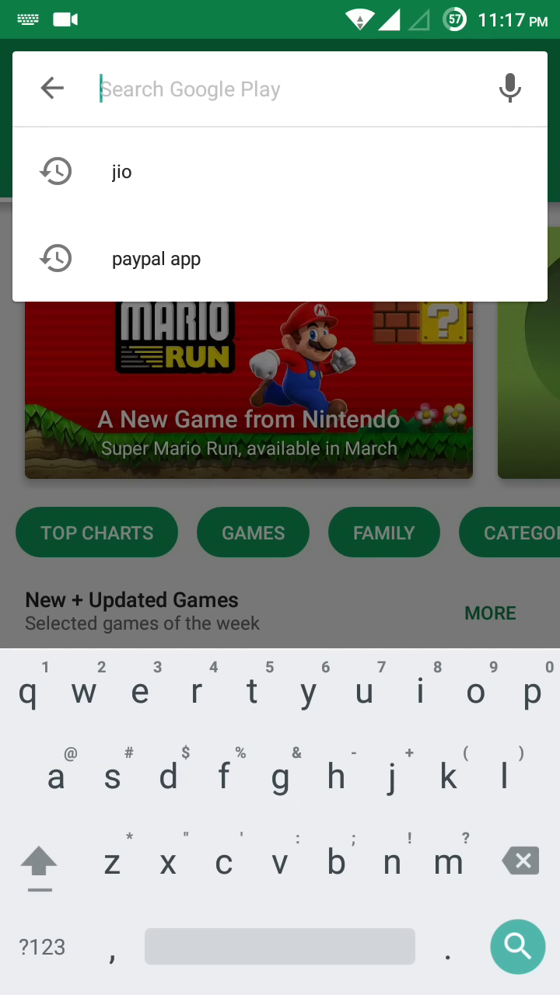
# - Search the Play Store for 'google app' and open the Google result's page
pyautogui.write('google app')
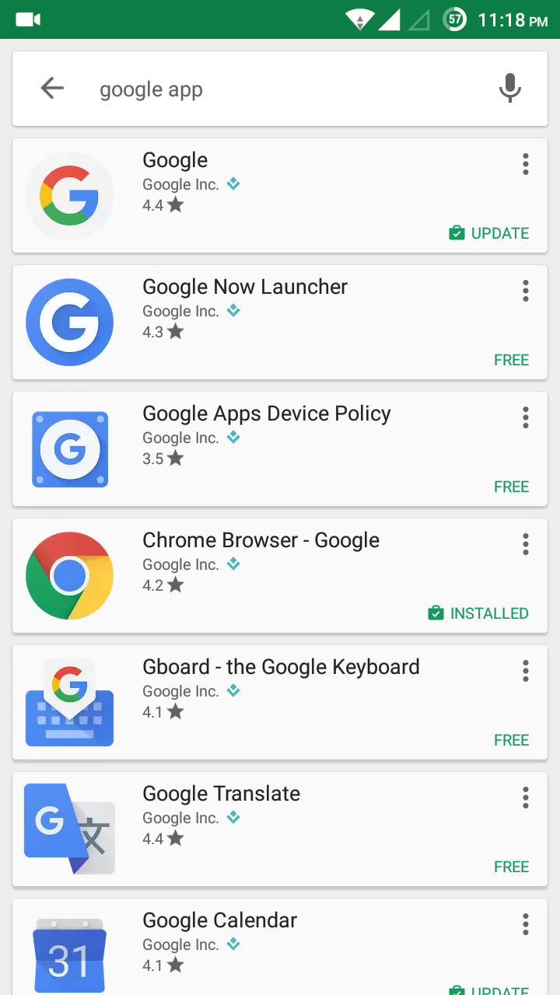
pyautogui.click(243, 200)
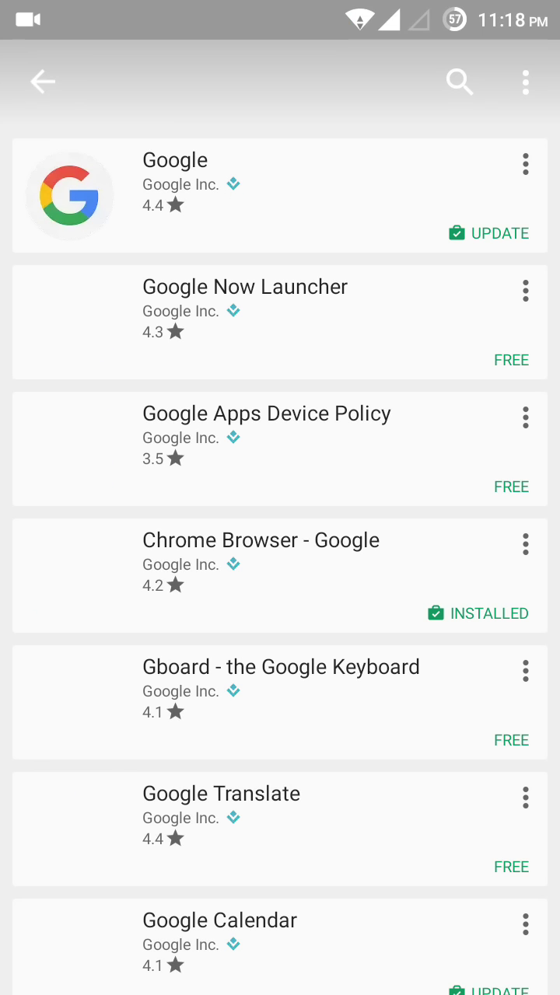